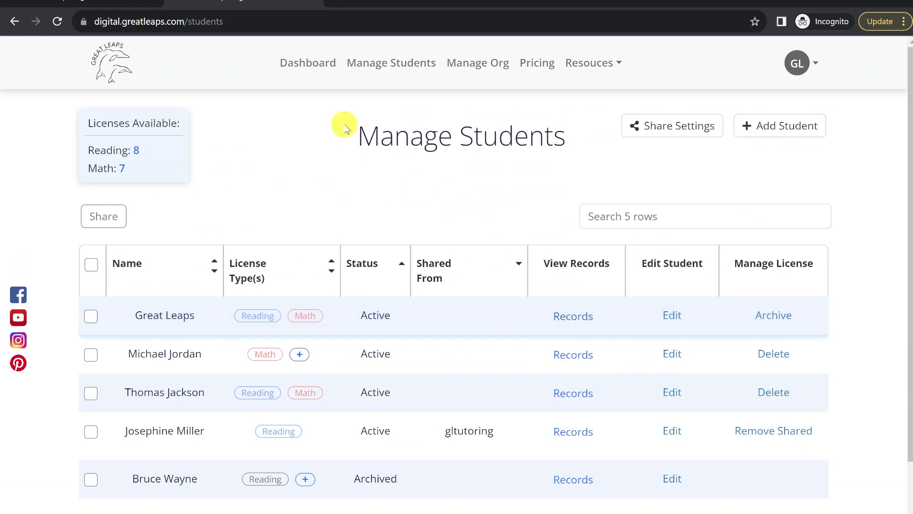
- Return to the dashboard and open the shared student's exercise page
{"action": "left_click", "coordinate": [327, 61]}
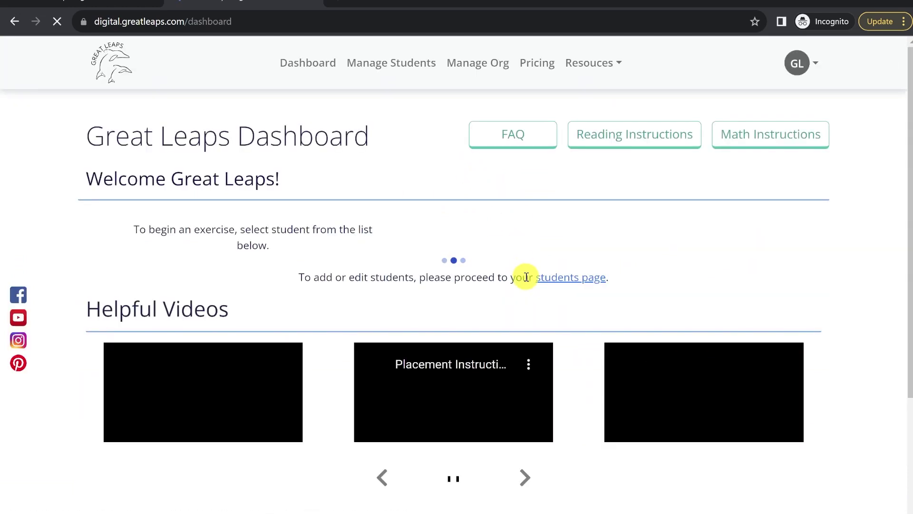
{"action": "scroll", "coordinate": [520, 275], "scroll_direction": "down", "scroll_amount": 1}
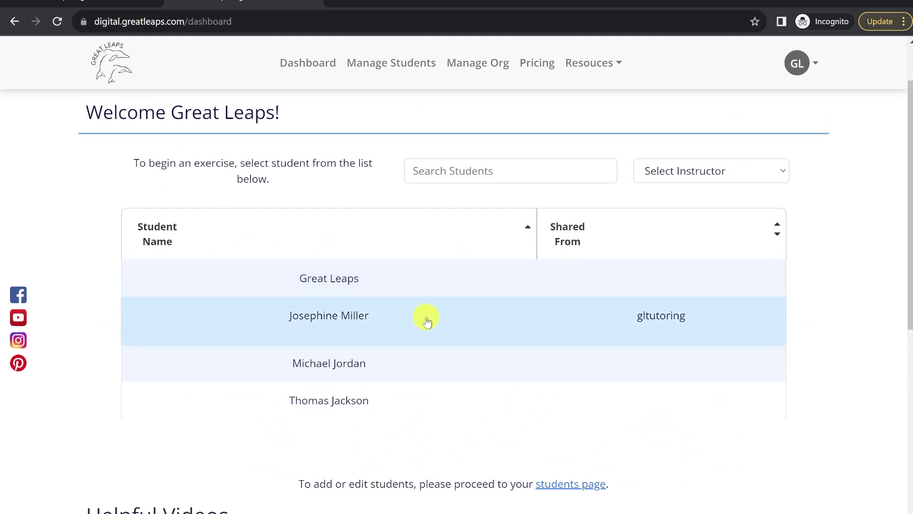
{"action": "left_click", "coordinate": [427, 321]}
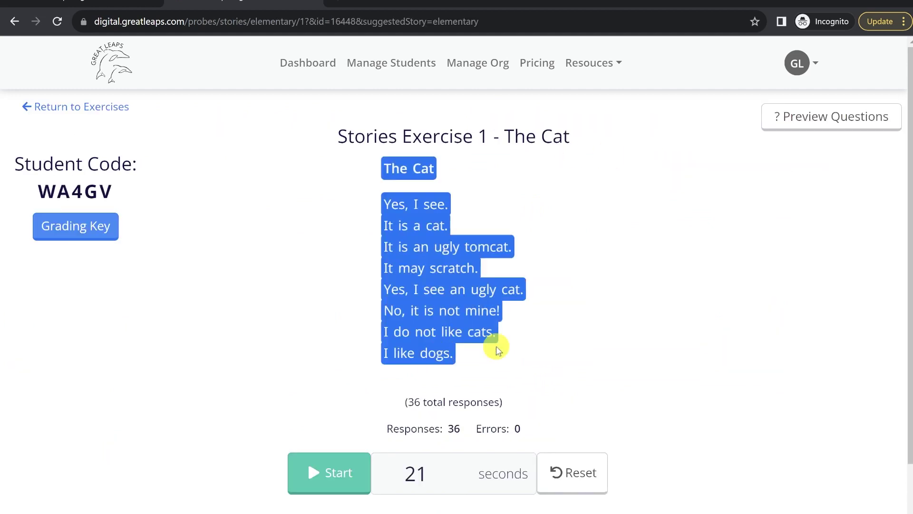
- Submit the story exercise results and scroll down to her Phonics records at 48/89
{"action": "scroll", "coordinate": [630, 330], "scroll_direction": "down", "scroll_amount": 2}
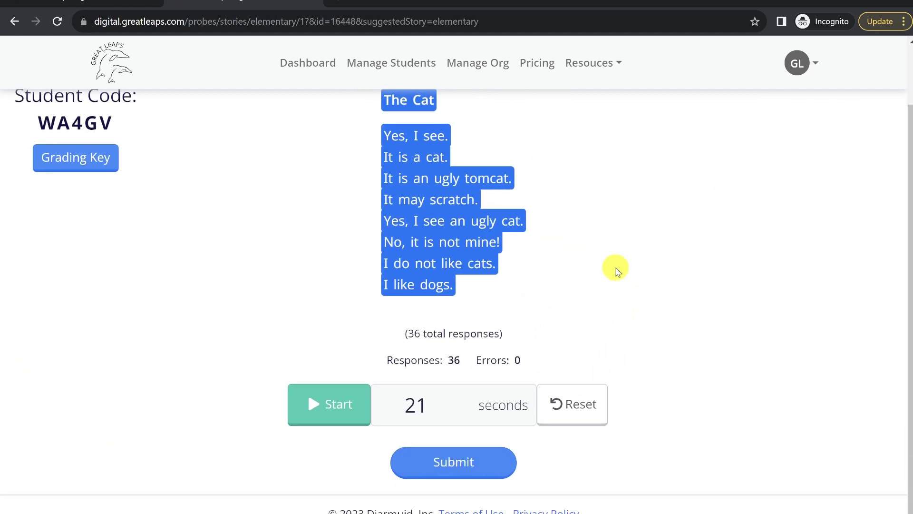
{"action": "left_click", "coordinate": [489, 464]}
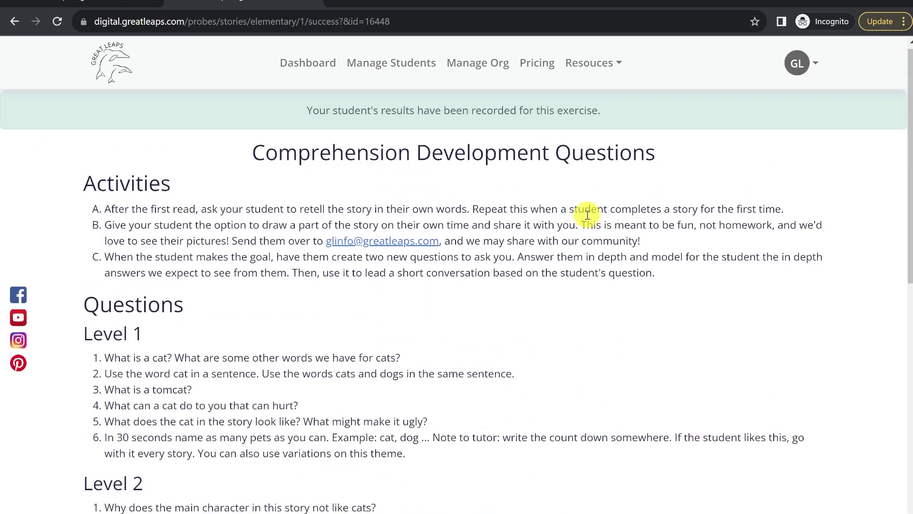
{"action": "scroll", "coordinate": [587, 181], "scroll_direction": "down", "scroll_amount": 8}
{"action": "scroll", "coordinate": [587, 181], "scroll_direction": "down", "scroll_amount": 2}
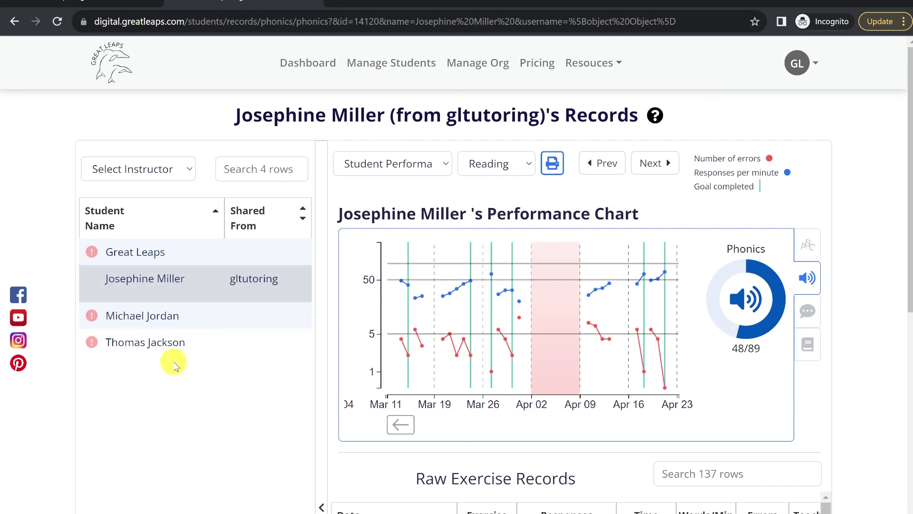
{"action": "left_click", "coordinate": [162, 167]}
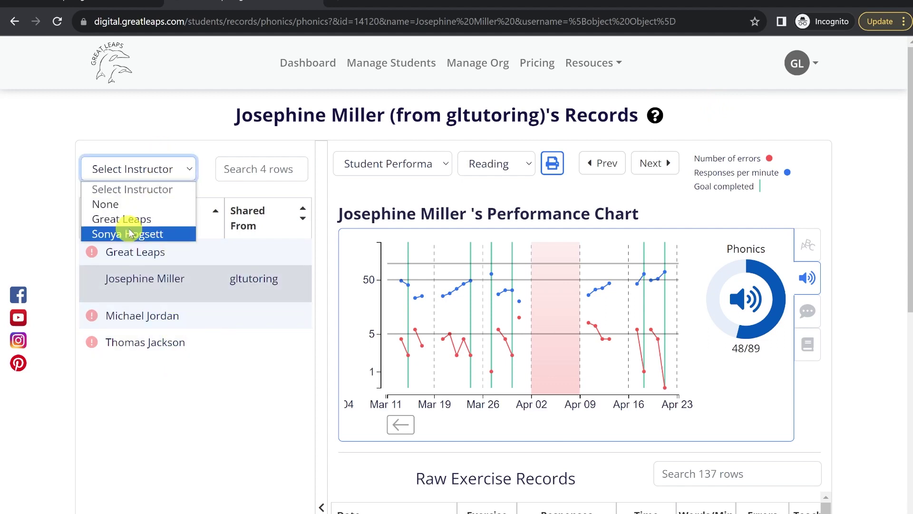
{"action": "left_click", "coordinate": [128, 234]}
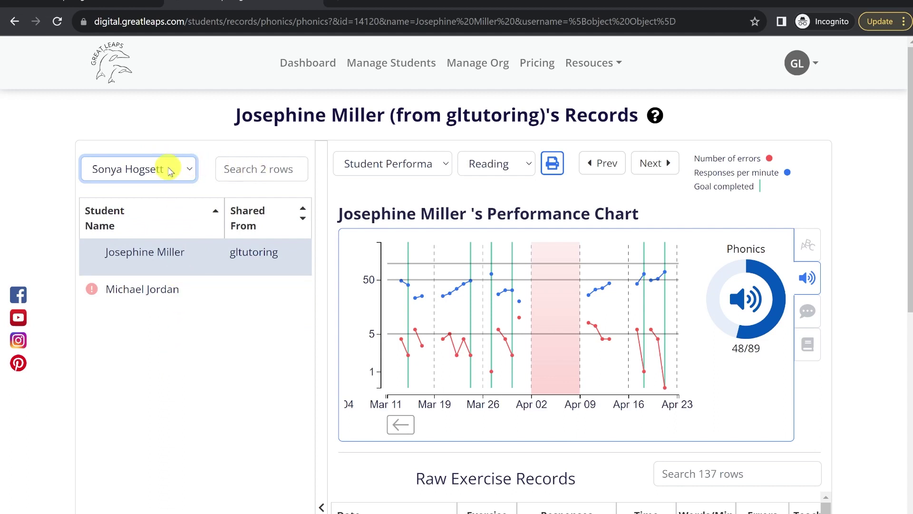
{"action": "left_click", "coordinate": [147, 170]}
{"action": "left_click", "coordinate": [126, 203]}
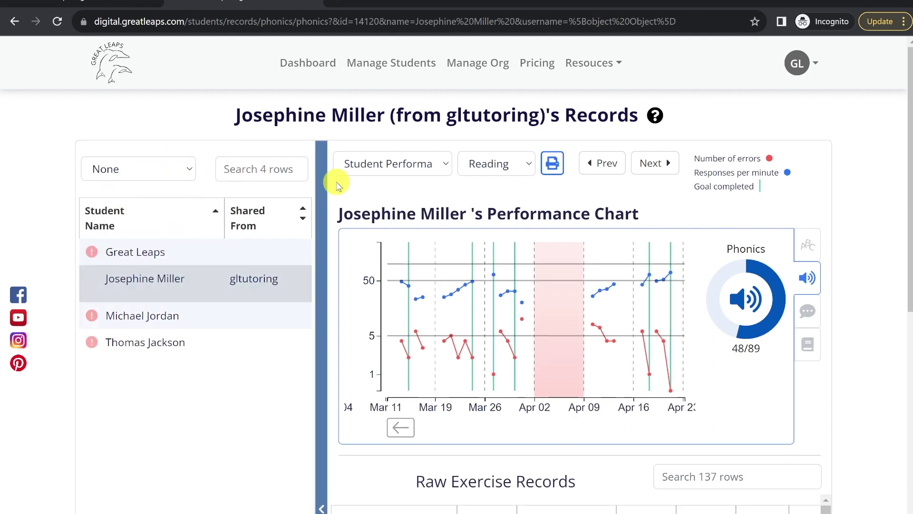
{"action": "left_click_drag", "start_coordinate": [323, 185], "coordinate": [310, 171]}
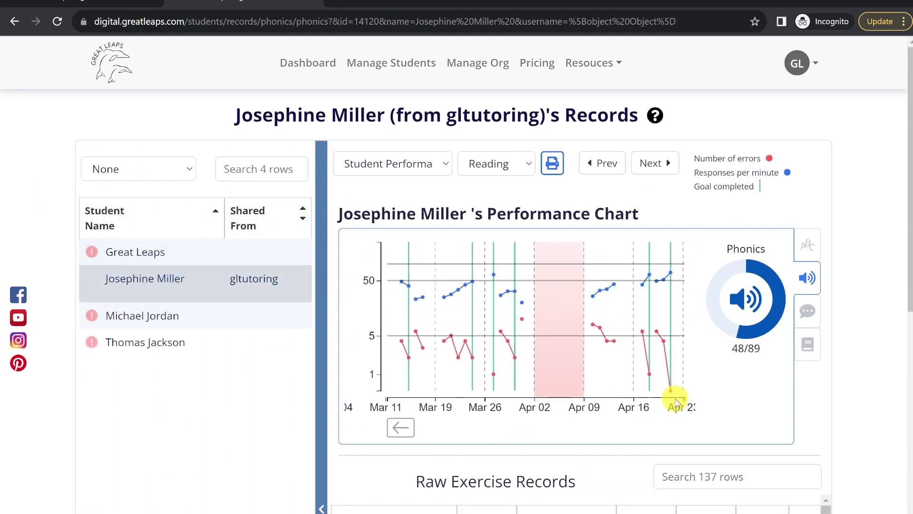
{"action": "scroll", "coordinate": [730, 306], "scroll_direction": "down", "scroll_amount": 3}
{"action": "left_click", "coordinate": [318, 195]}
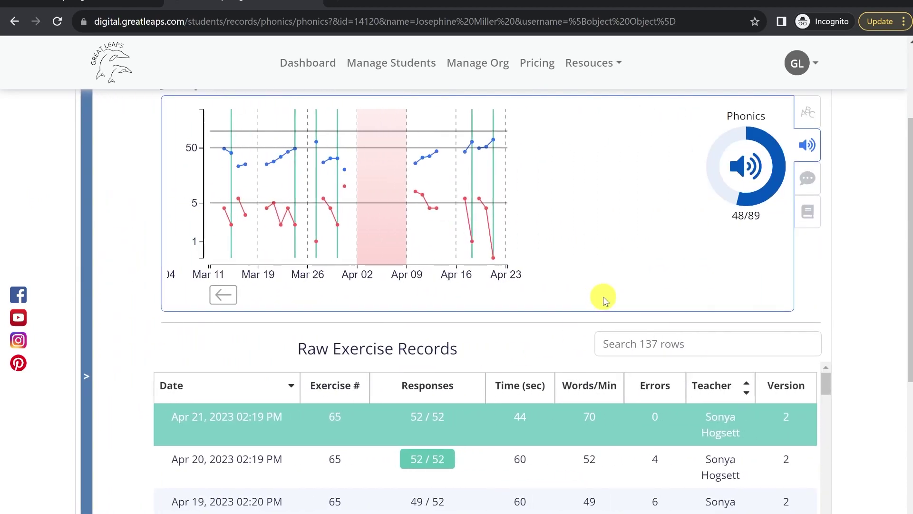
{"action": "scroll", "coordinate": [397, 255], "scroll_direction": "down", "scroll_amount": 5}
{"action": "scroll", "coordinate": [398, 256], "scroll_direction": "up", "scroll_amount": 7}
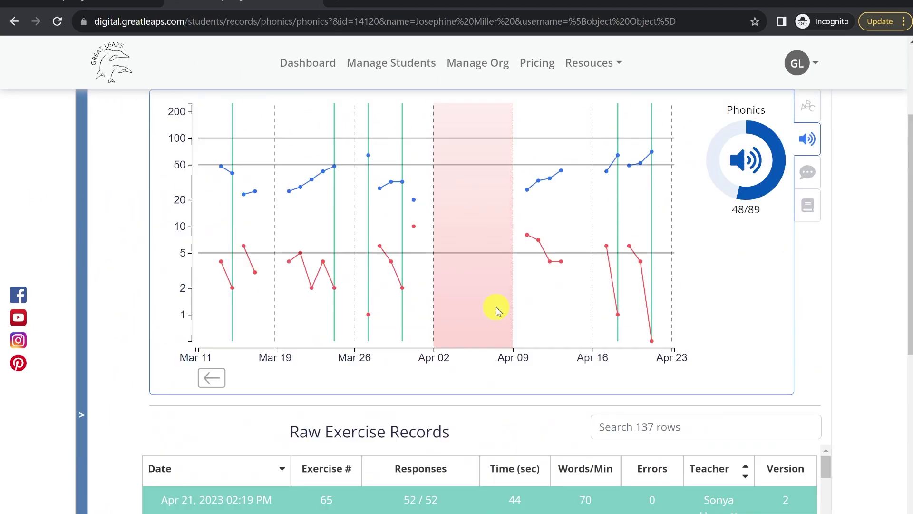
{"action": "left_click", "coordinate": [82, 212]}
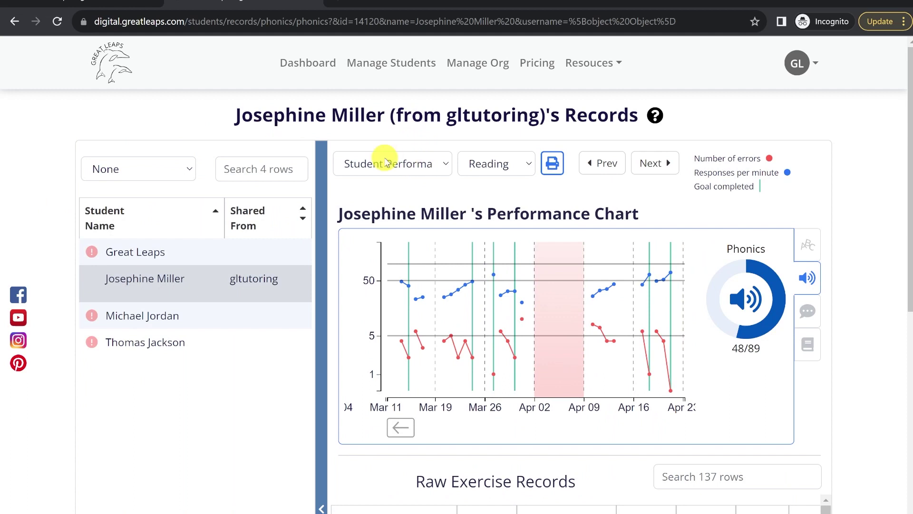
{"action": "left_click", "coordinate": [388, 170]}
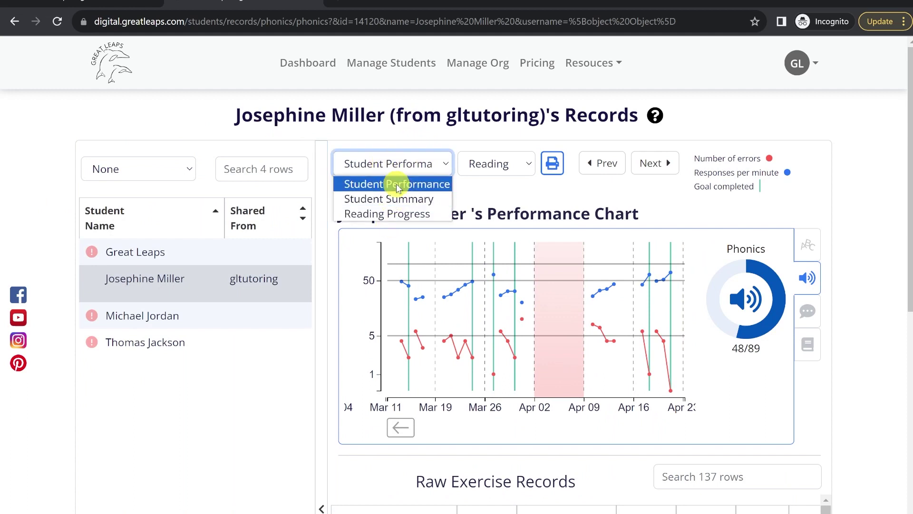
{"action": "left_click", "coordinate": [490, 141]}
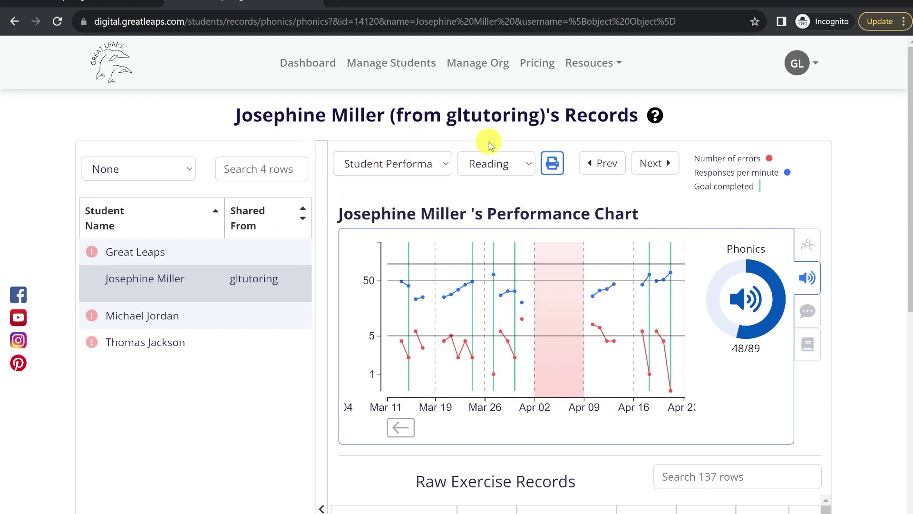
{"action": "left_click", "coordinate": [498, 162]}
{"action": "left_click", "coordinate": [530, 135]}
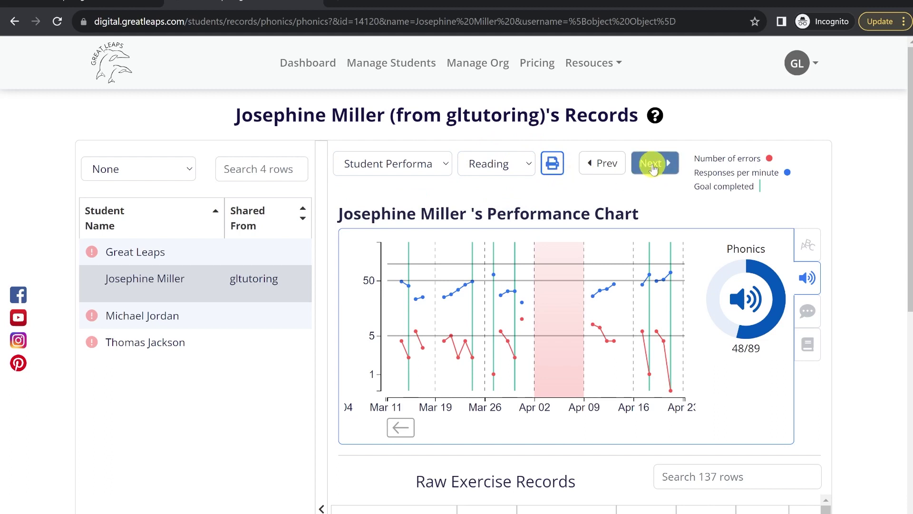
- Step to the next student and back, then collapse the student list to widen the Phonics chart
{"action": "left_click", "coordinate": [652, 167]}
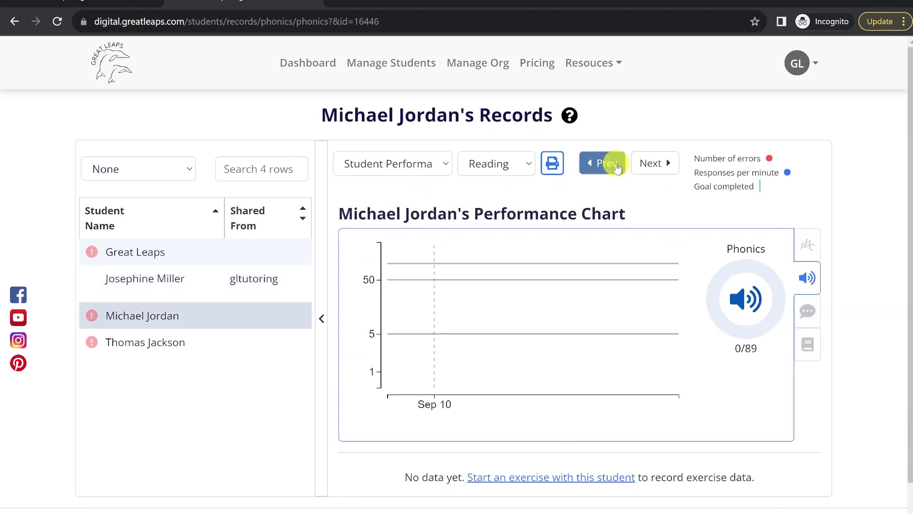
{"action": "left_click", "coordinate": [616, 164]}
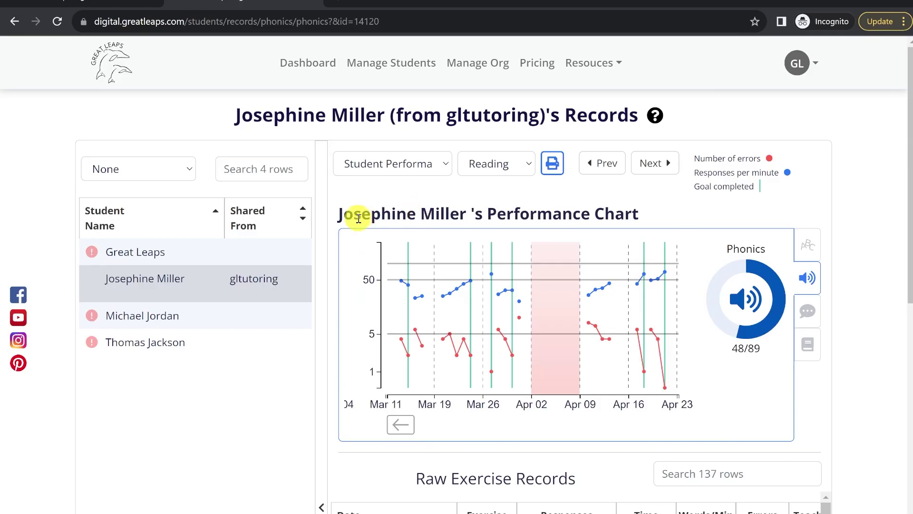
{"action": "left_click", "coordinate": [320, 230]}
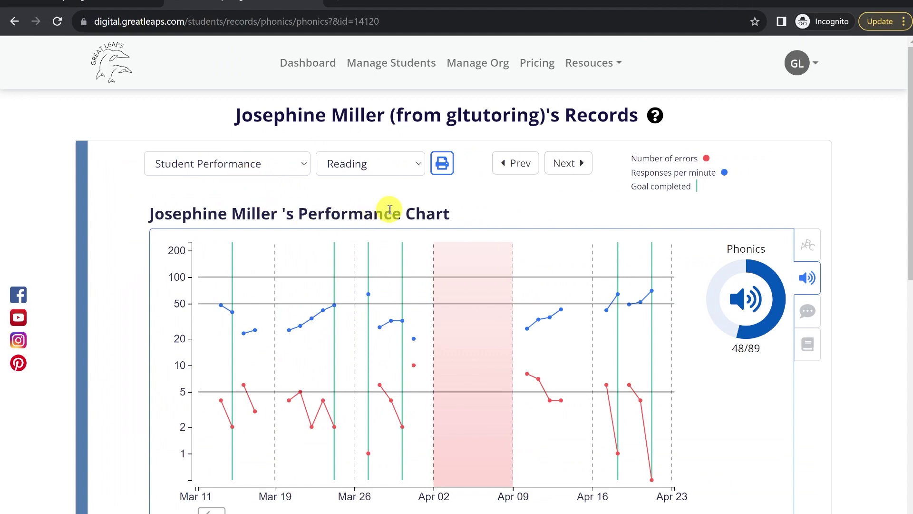
{"action": "scroll", "coordinate": [393, 209], "scroll_direction": "down", "scroll_amount": 2}
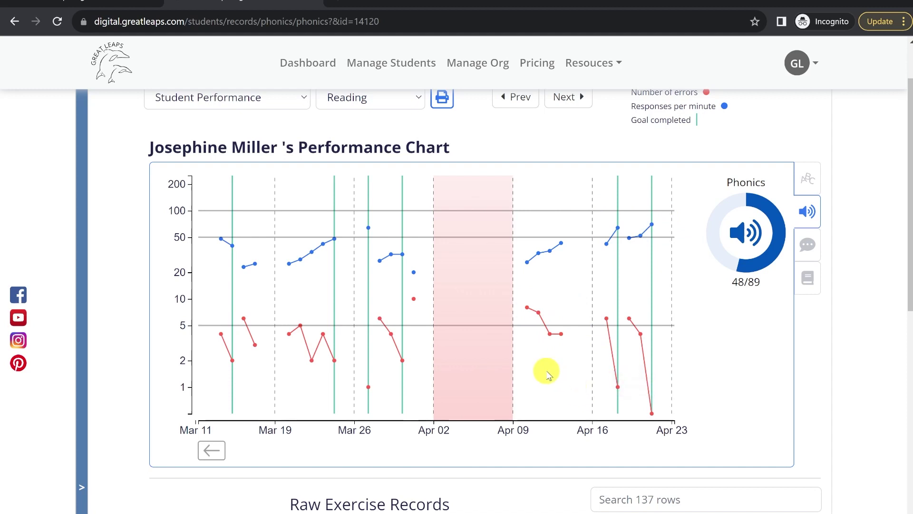
{"action": "mouse_move", "coordinate": [526, 262]}
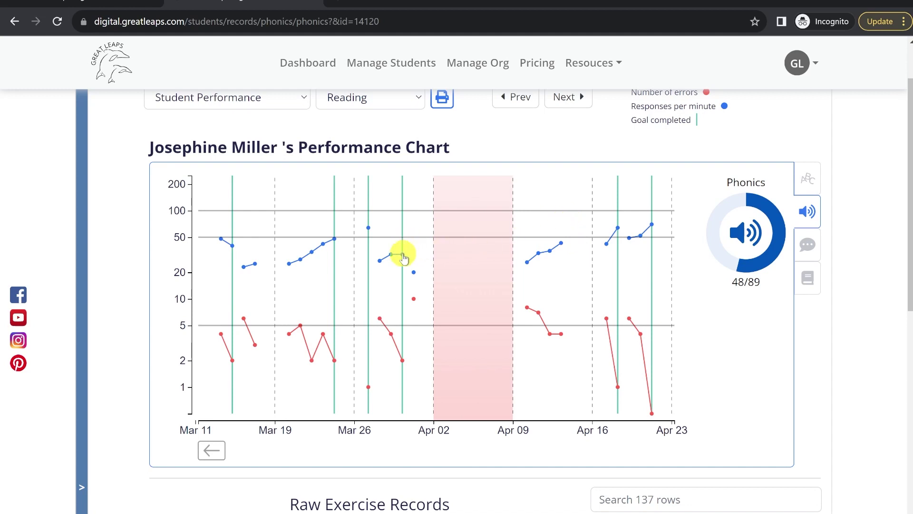
{"action": "mouse_move", "coordinate": [417, 298]}
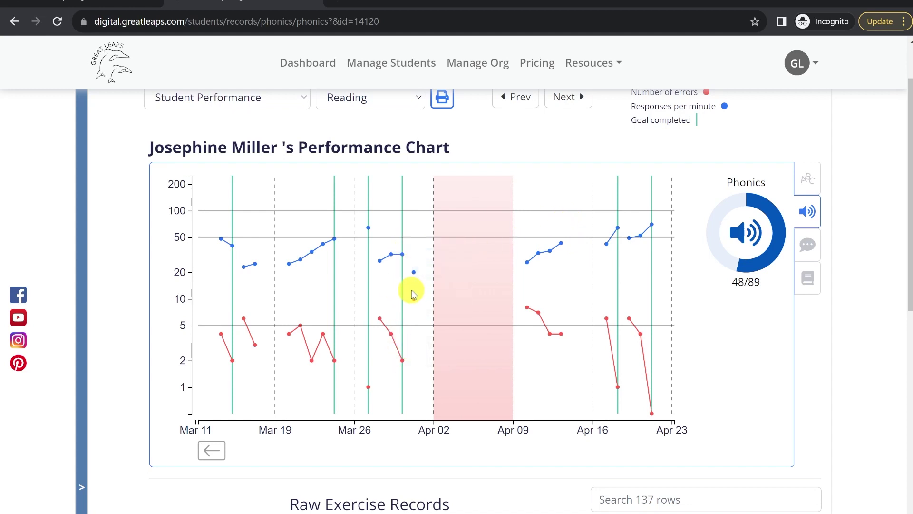
{"action": "mouse_move", "coordinate": [263, 269]}
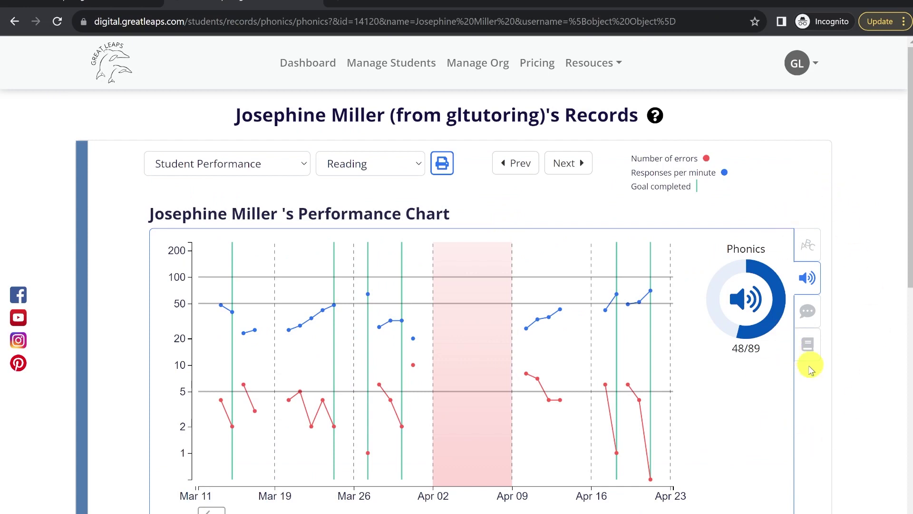
- Cycle the chart through Alphabet, Phonics, Phrases and Stories, ending on Stories at 68/98
{"action": "scroll", "coordinate": [830, 219], "scroll_direction": "down", "scroll_amount": 1}
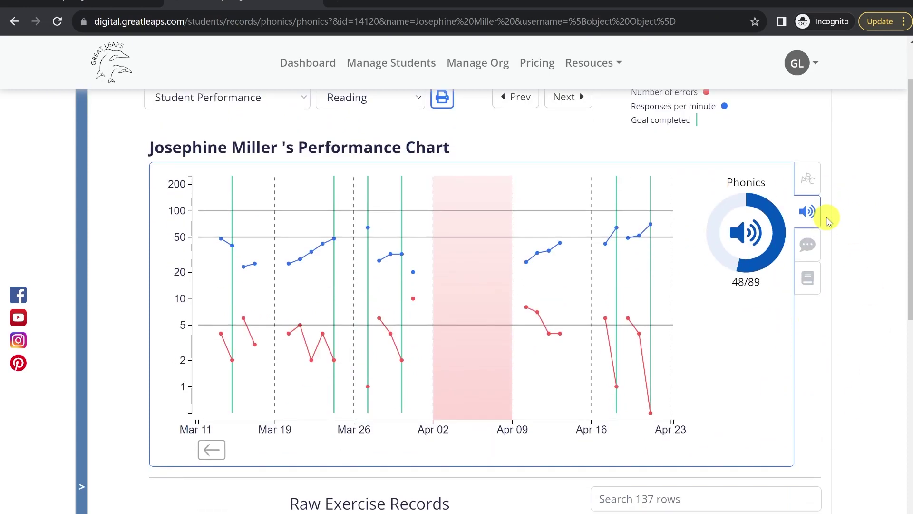
{"action": "scroll", "coordinate": [832, 224], "scroll_direction": "up", "scroll_amount": 1}
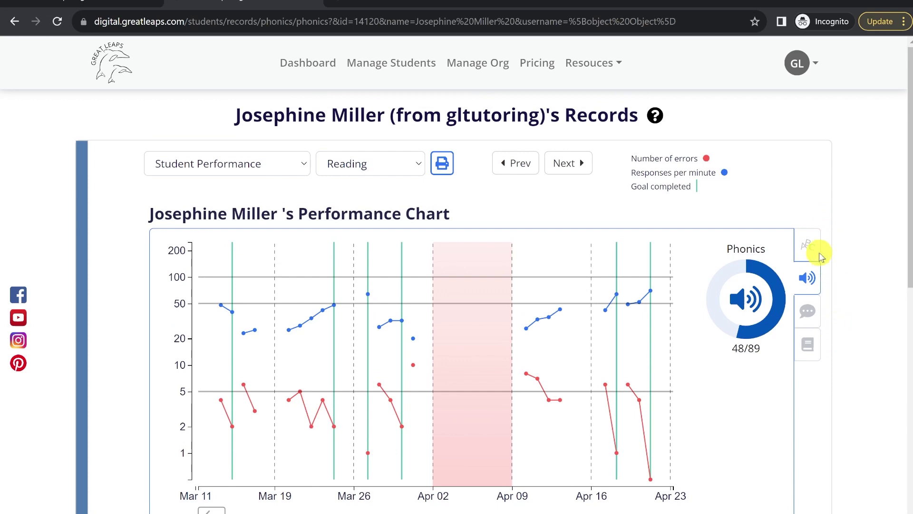
{"action": "left_click", "coordinate": [808, 244]}
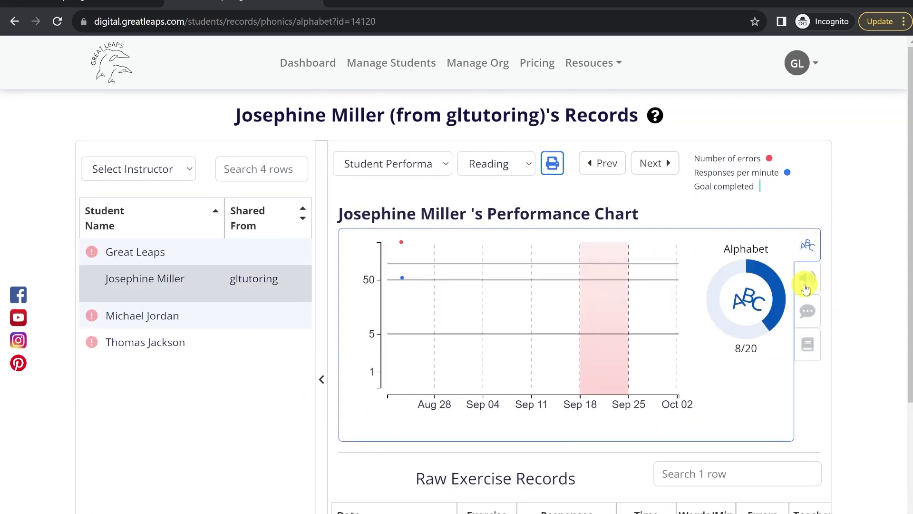
{"action": "left_click", "coordinate": [807, 276]}
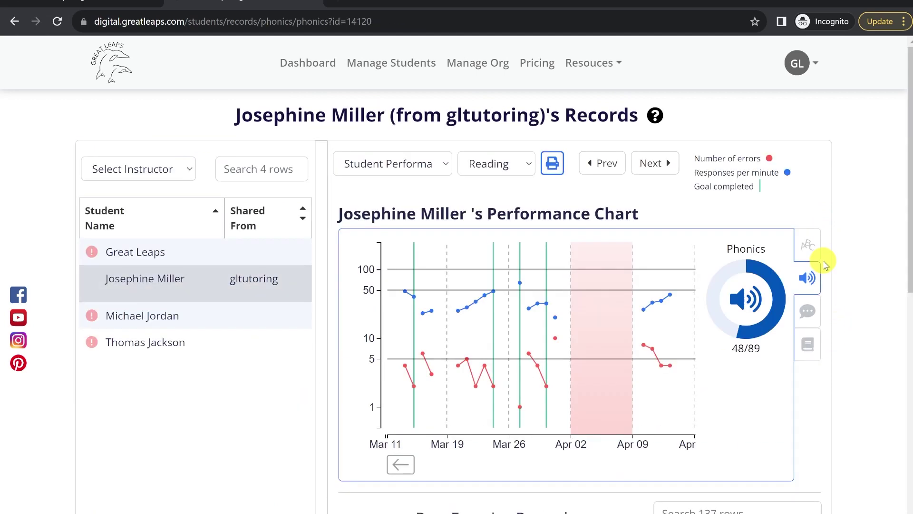
{"action": "left_click", "coordinate": [807, 310]}
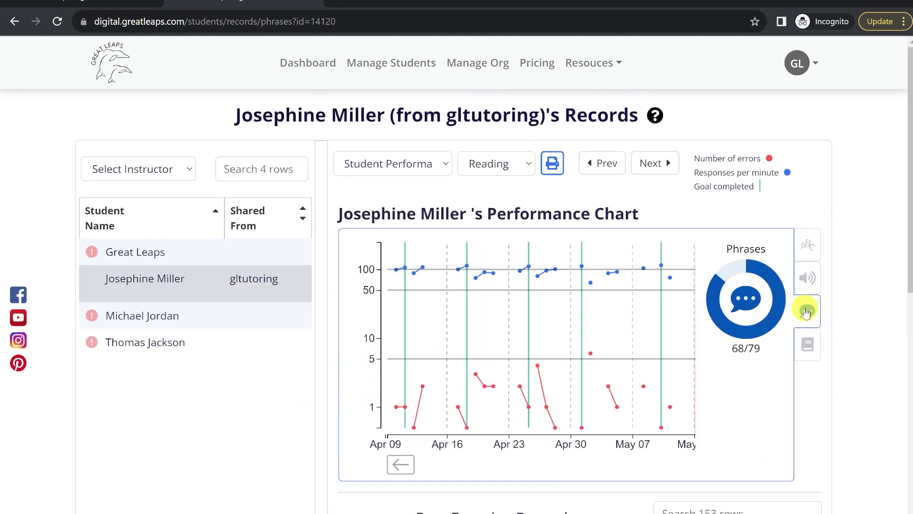
{"action": "left_click", "coordinate": [812, 335]}
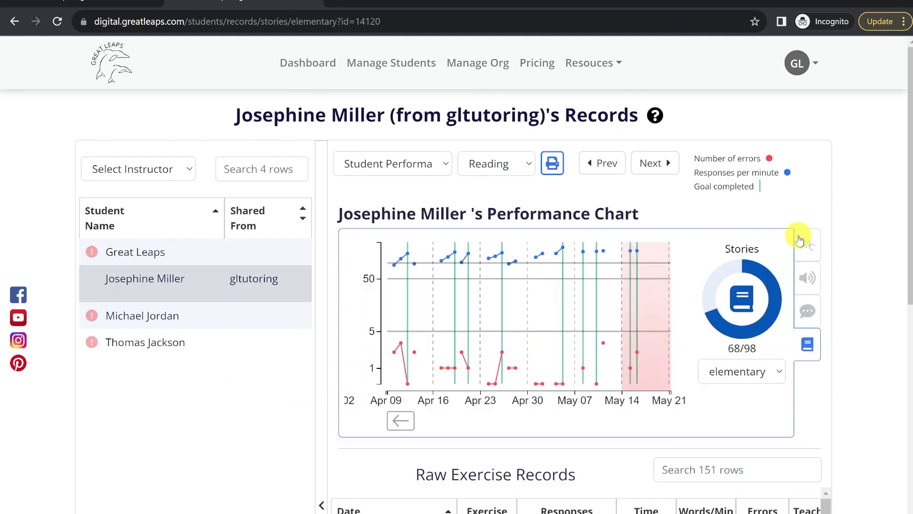
- Show Phonics records and sort Raw Exercise Records newest first, Apr 21, 2023 on top, then scroll the table
{"action": "left_click", "coordinate": [799, 239]}
{"action": "scroll", "coordinate": [662, 240], "scroll_direction": "down", "scroll_amount": 6}
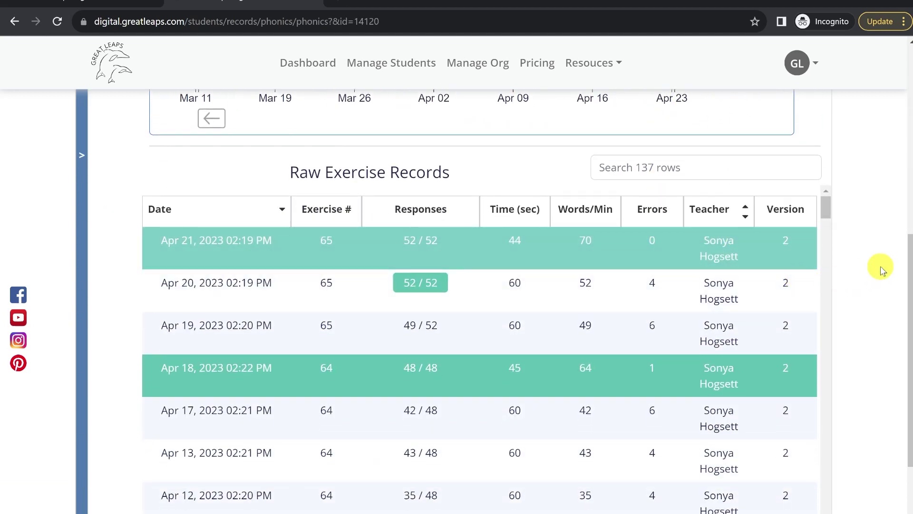
{"action": "scroll", "coordinate": [882, 270], "scroll_direction": "down", "scroll_amount": 1}
{"action": "left_click", "coordinate": [279, 148]}
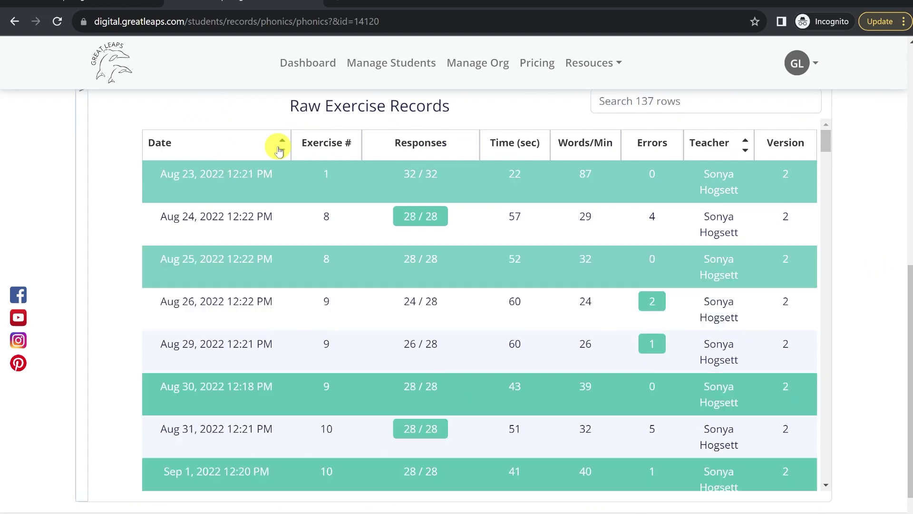
{"action": "left_click", "coordinate": [280, 148]}
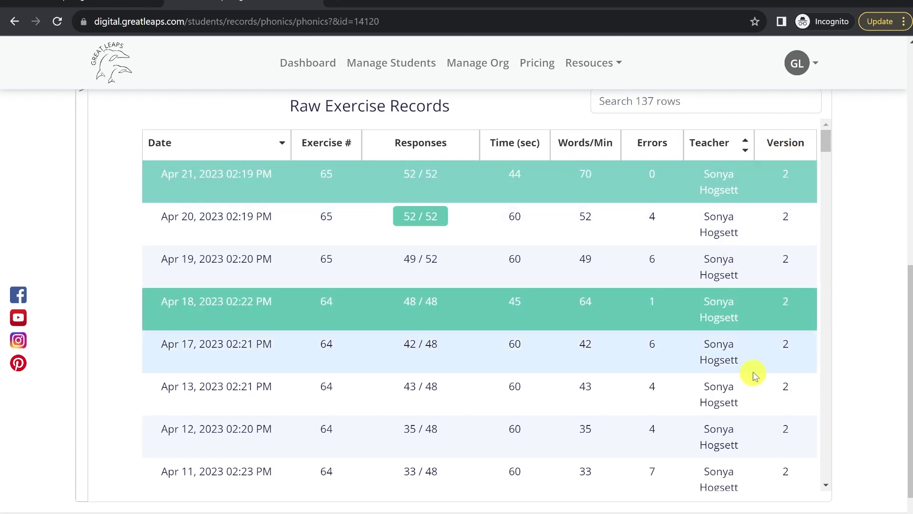
{"action": "left_click_drag", "start_coordinate": [826, 142], "coordinate": [835, 468]}
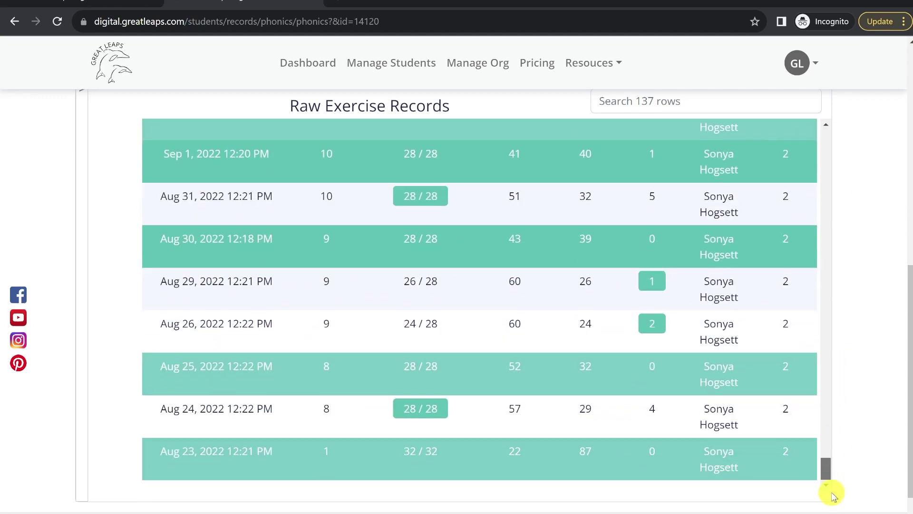
{"action": "left_click_drag", "start_coordinate": [826, 471], "coordinate": [856, 131]}
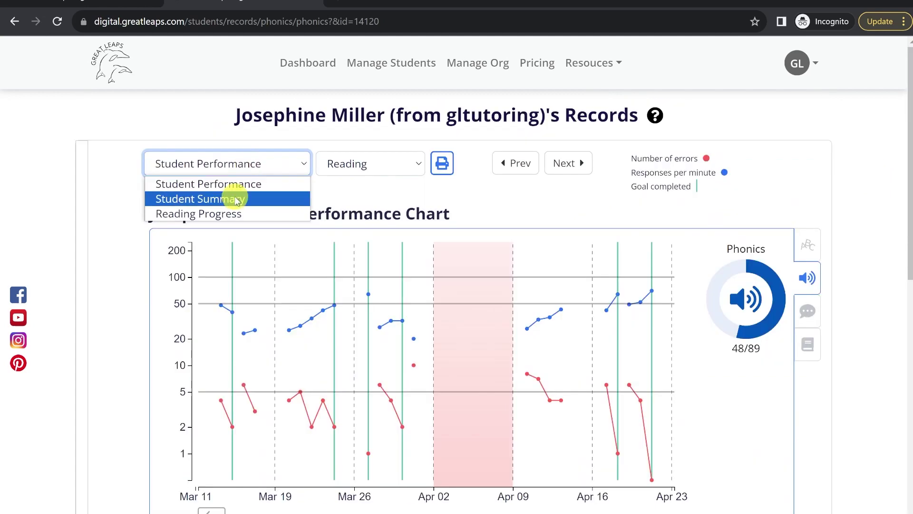
{"action": "left_click", "coordinate": [235, 199]}
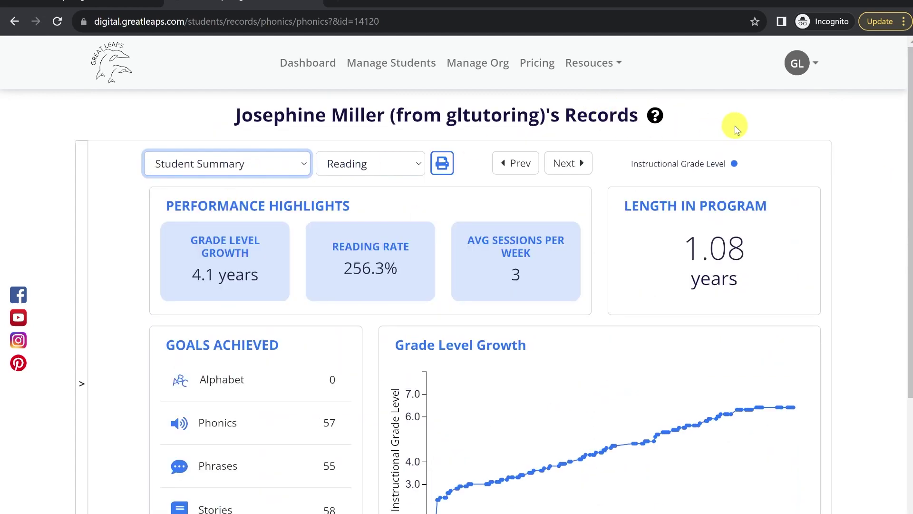
{"action": "scroll", "coordinate": [736, 128], "scroll_direction": "down", "scroll_amount": 1}
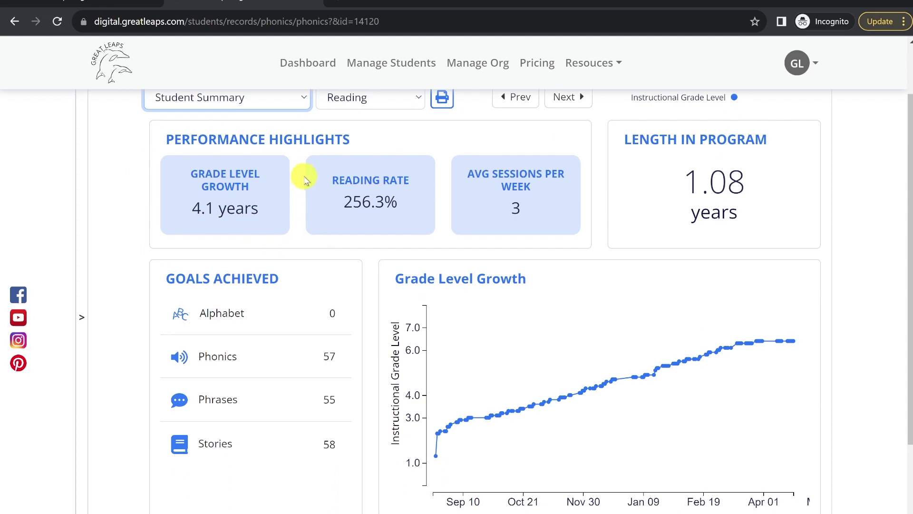
{"action": "key", "text": "Up"}
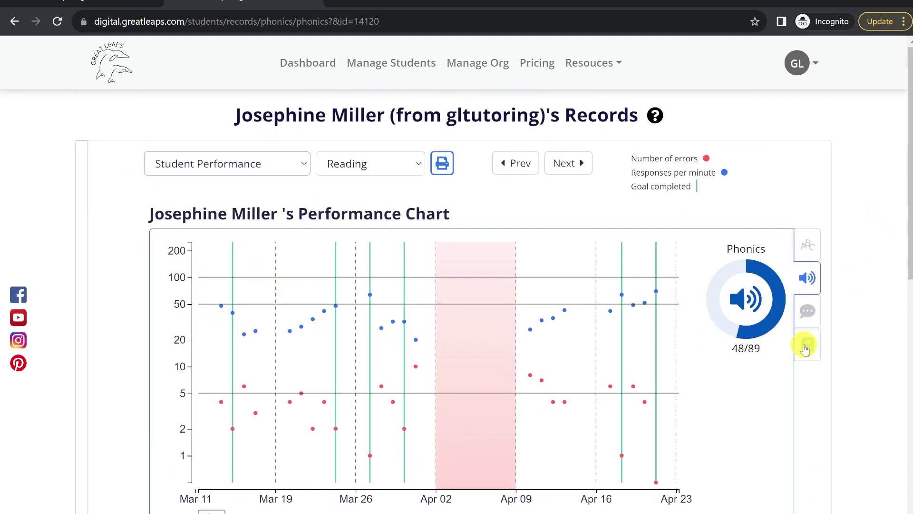
- Open the Stories records with the student list collapsed and sort raw records oldest first
{"action": "left_click", "coordinate": [808, 344]}
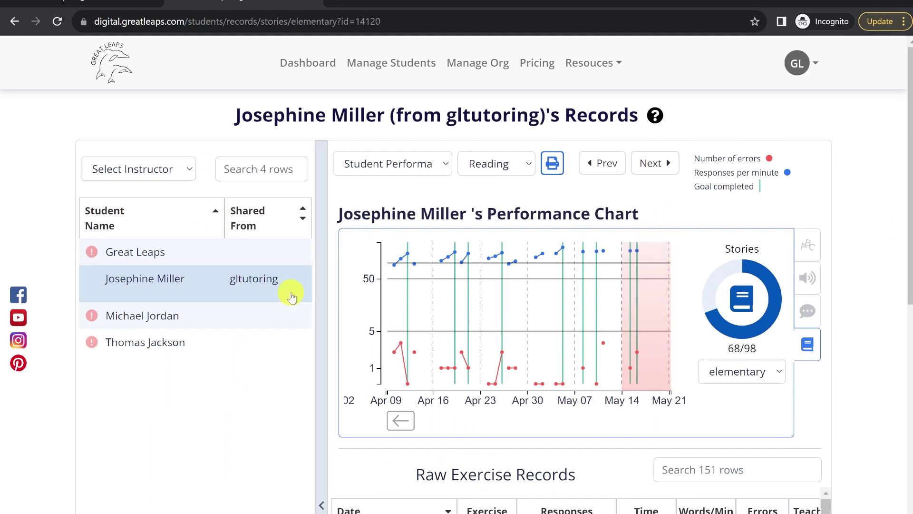
{"action": "left_click", "coordinate": [322, 285]}
{"action": "scroll", "coordinate": [524, 218], "scroll_direction": "down", "scroll_amount": 4}
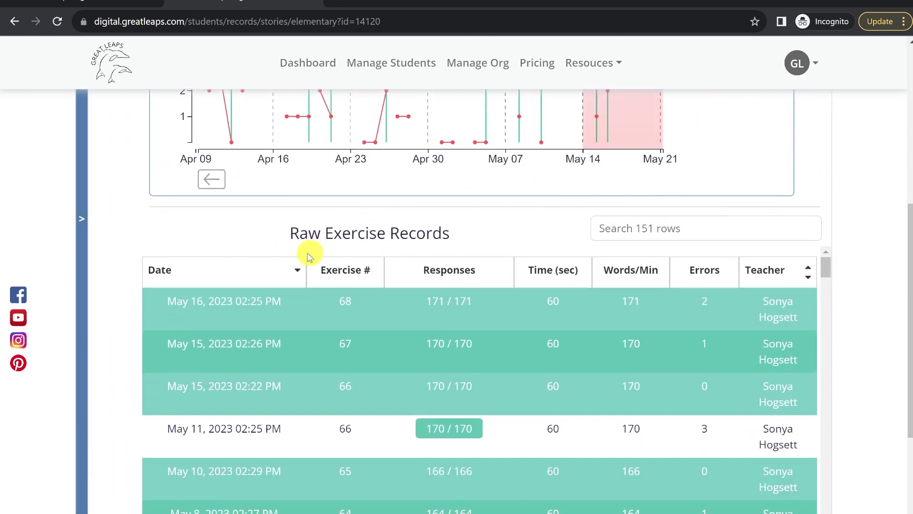
{"action": "left_click", "coordinate": [291, 271]}
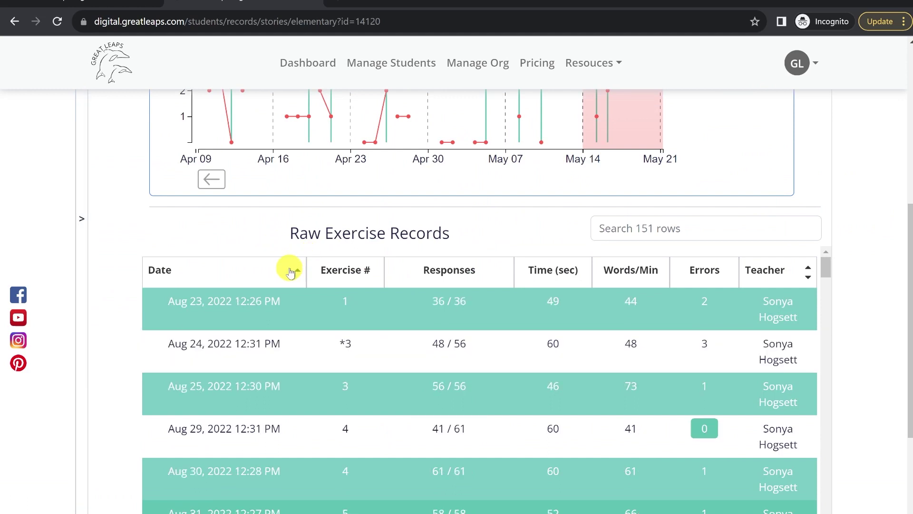
- Scroll through the Stories table to the Student Summary: 4.1 years growth, 256.3% reading rate
{"action": "scroll", "coordinate": [334, 266], "scroll_direction": "down", "scroll_amount": 2}
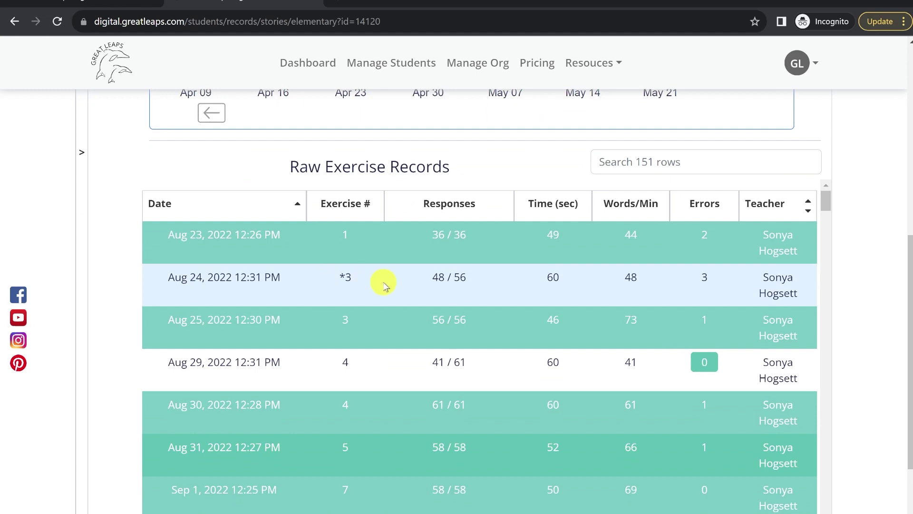
{"action": "scroll", "coordinate": [384, 285], "scroll_direction": "down", "scroll_amount": 4}
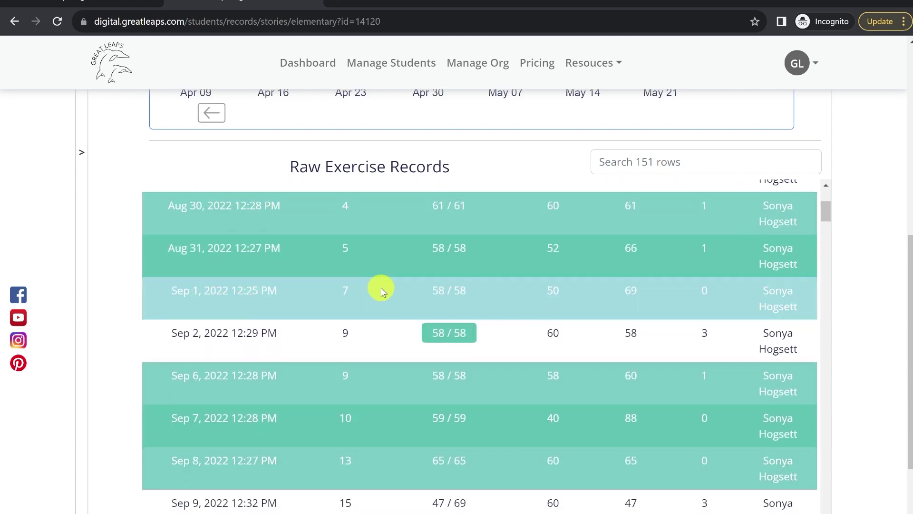
{"action": "scroll", "coordinate": [382, 290], "scroll_direction": "down", "scroll_amount": 4}
{"action": "scroll", "coordinate": [382, 291], "scroll_direction": "up", "scroll_amount": 7}
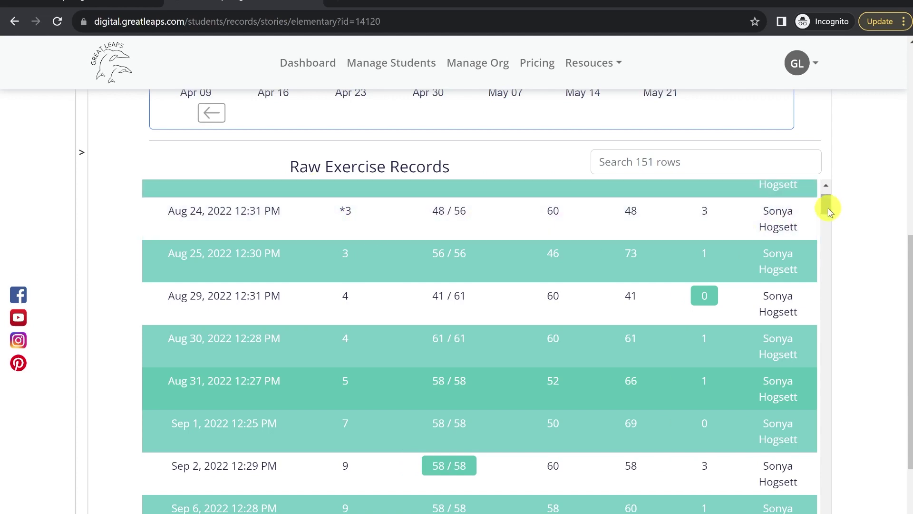
{"action": "left_click_drag", "start_coordinate": [826, 209], "coordinate": [826, 512]}
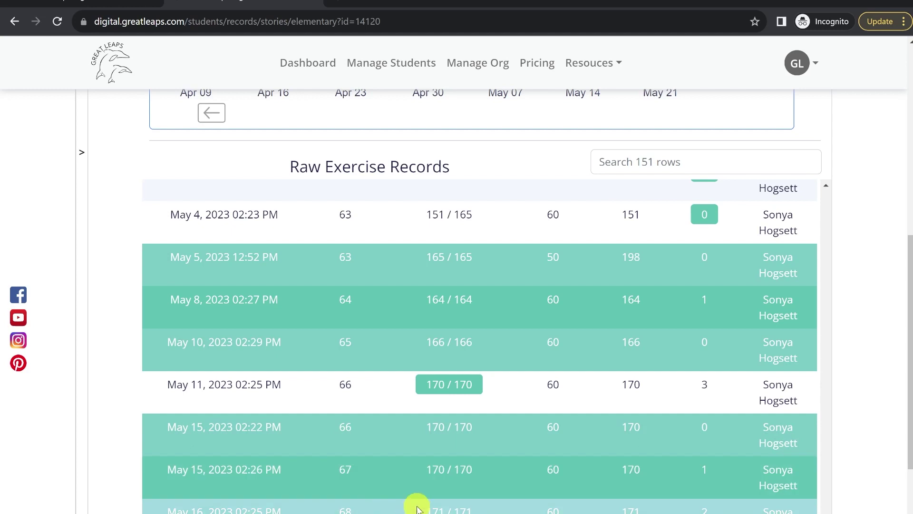
{"action": "scroll", "coordinate": [850, 373], "scroll_direction": "down", "scroll_amount": 3}
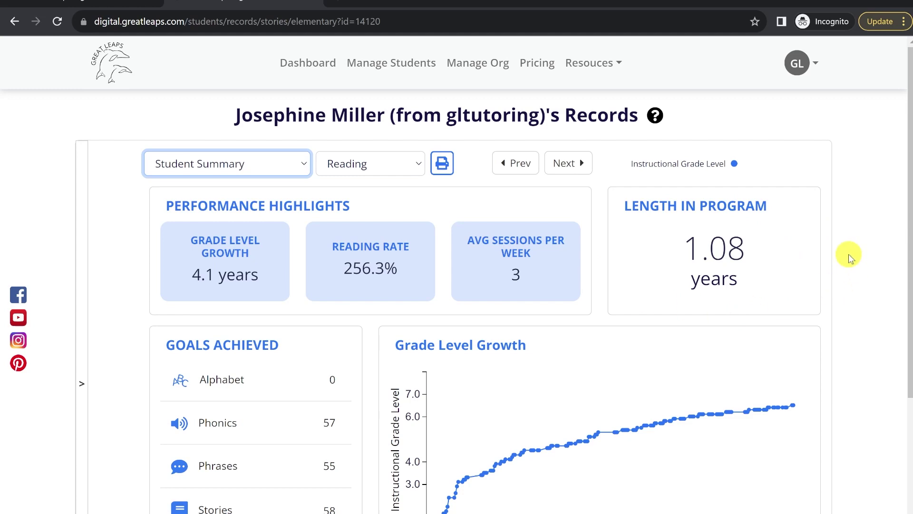
- Review the Grade Level Growth points, then switch the report to Reading Progress for Stories
{"action": "scroll", "coordinate": [850, 259], "scroll_direction": "down", "scroll_amount": 1}
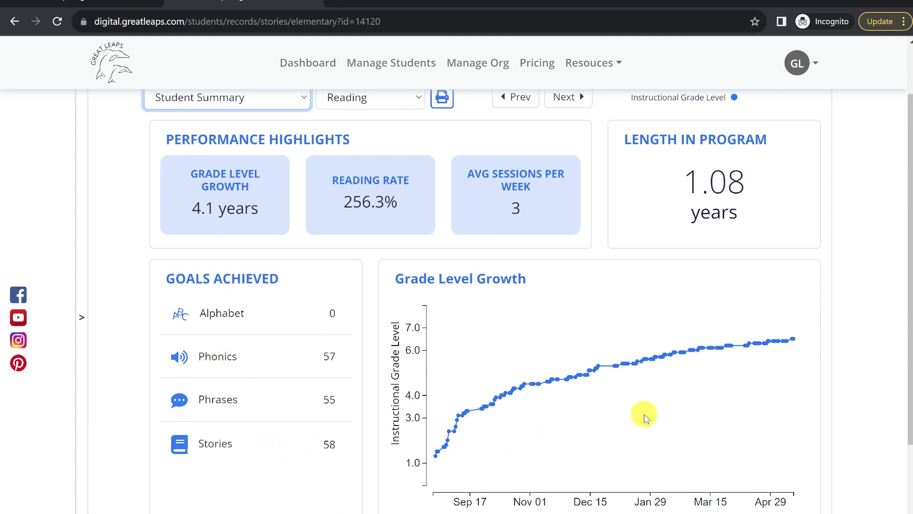
{"action": "scroll", "coordinate": [645, 404], "scroll_direction": "down", "scroll_amount": 1}
{"action": "mouse_move", "coordinate": [492, 343]}
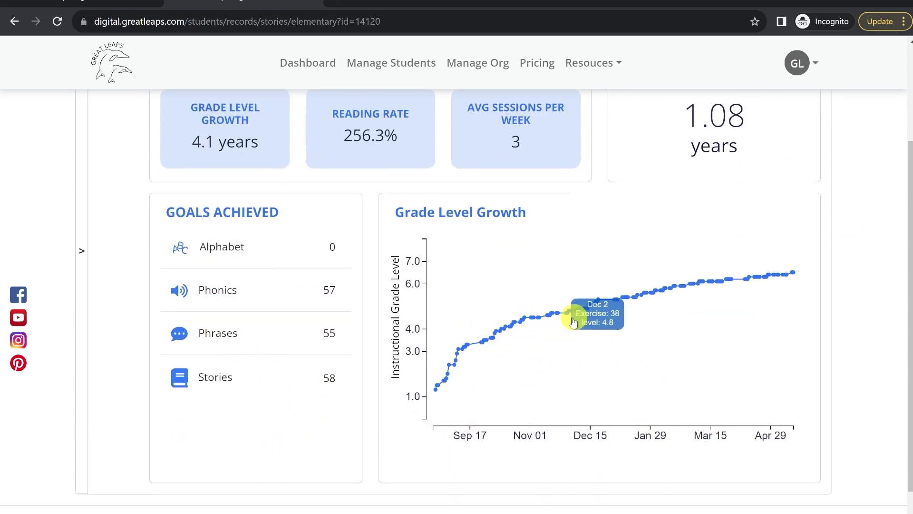
{"action": "mouse_move", "coordinate": [734, 288]}
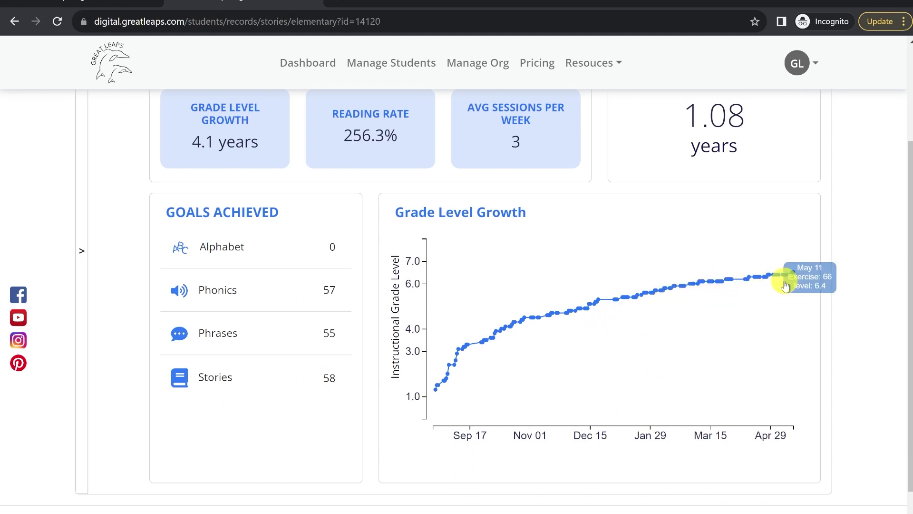
{"action": "mouse_move", "coordinate": [798, 277]}
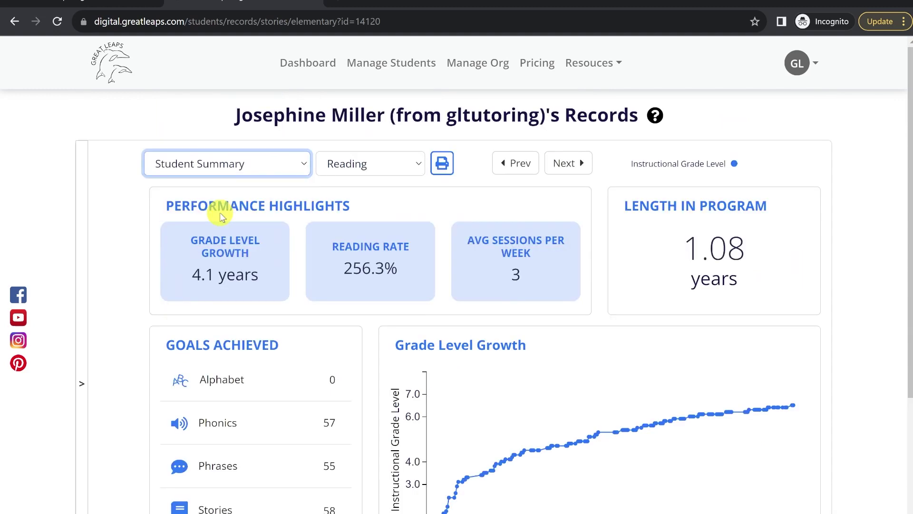
{"action": "left_click", "coordinate": [219, 204]}
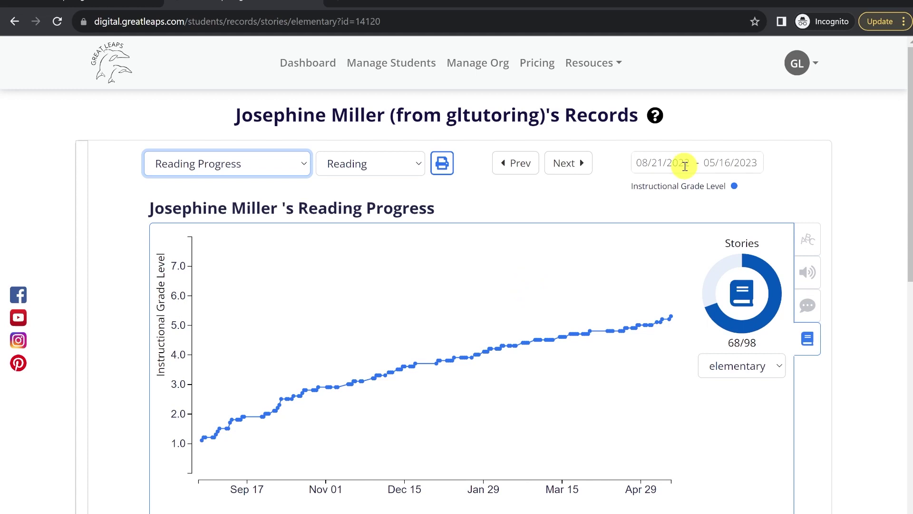
- Limit the Reading Progress date range to 09/01/2022 through 10/31/2022
{"action": "left_click", "coordinate": [685, 164]}
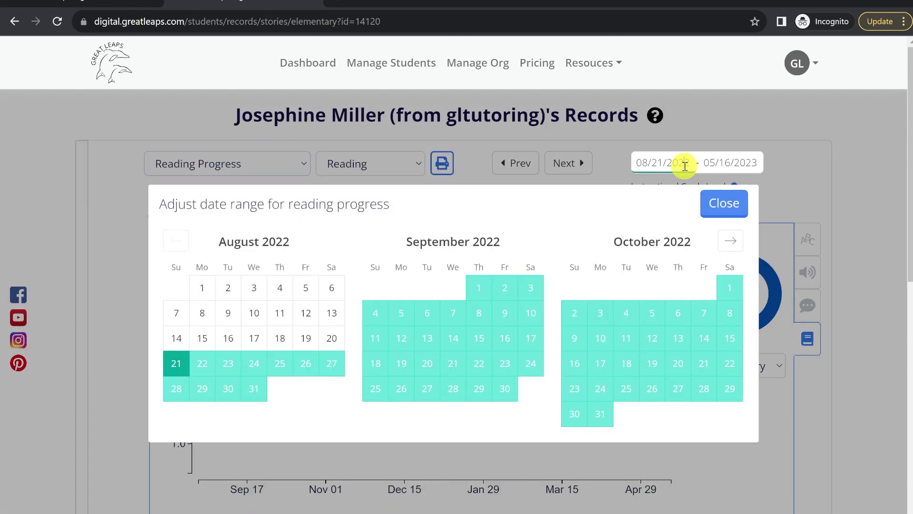
{"action": "left_click", "coordinate": [478, 288]}
{"action": "left_click", "coordinate": [601, 414]}
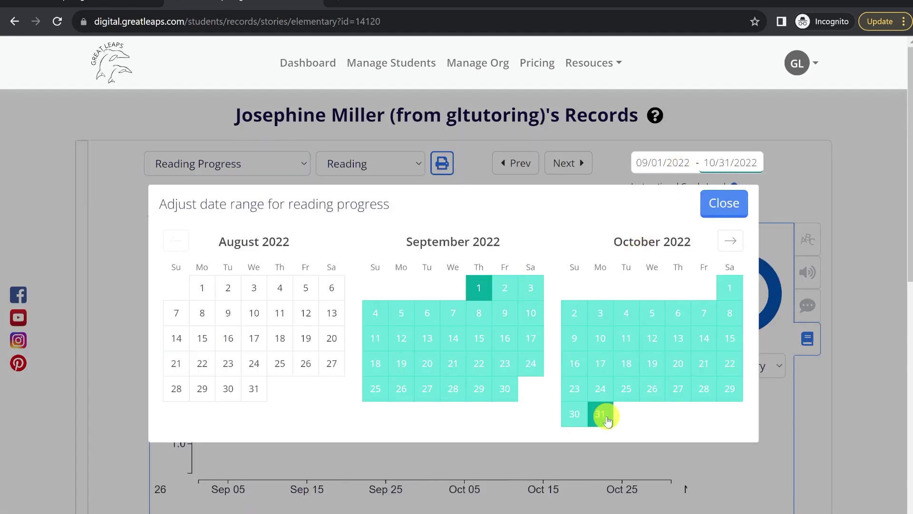
{"action": "left_click", "coordinate": [771, 201]}
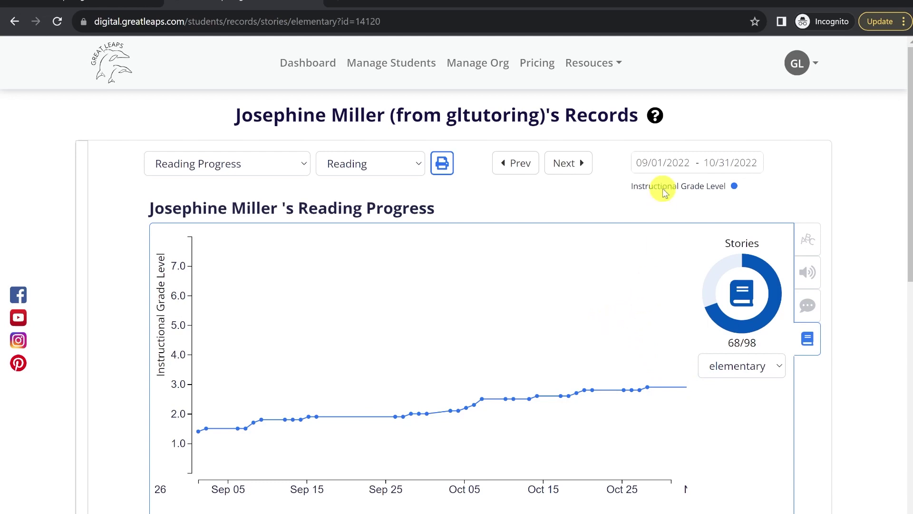
- Recheck the date range without changes and scroll down the graph, Stories rising 1.4 to 2.9
{"action": "left_click", "coordinate": [674, 153]}
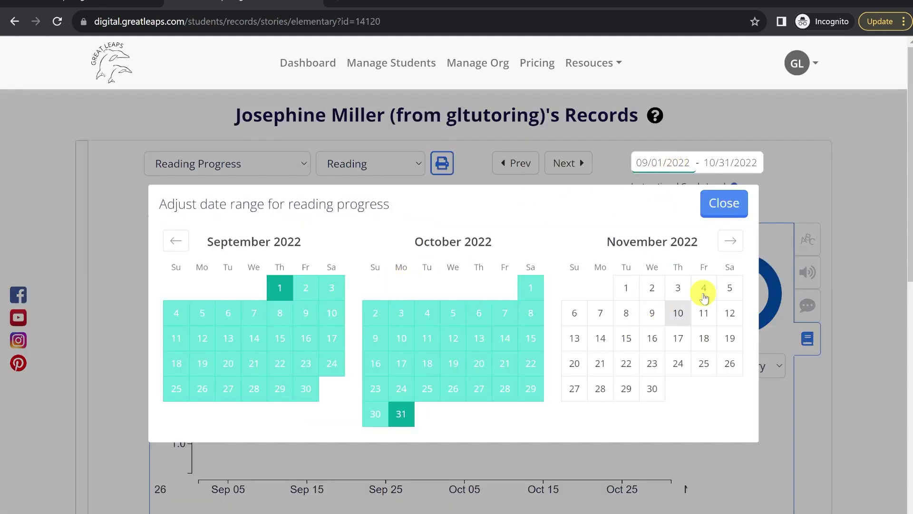
{"action": "left_click", "coordinate": [810, 194]}
{"action": "scroll", "coordinate": [263, 385], "scroll_direction": "down", "scroll_amount": 1}
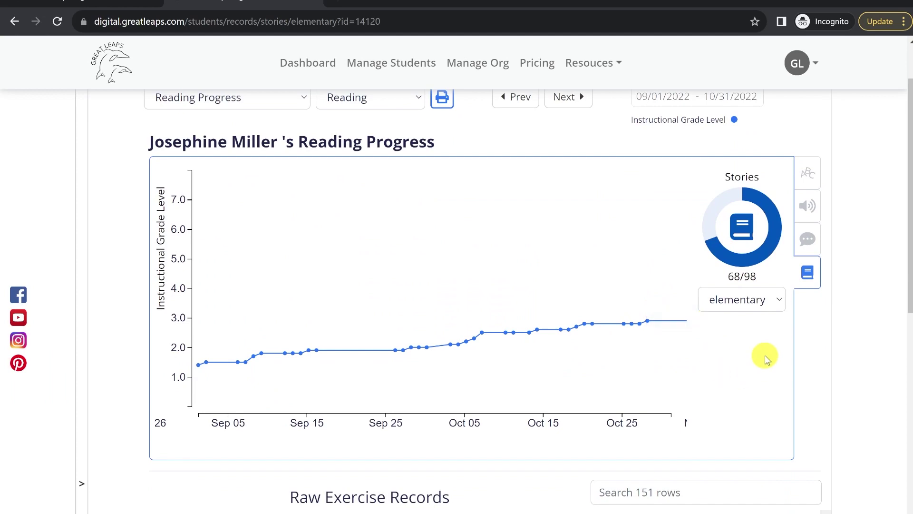
{"action": "scroll", "coordinate": [881, 309], "scroll_direction": "down", "scroll_amount": 5}
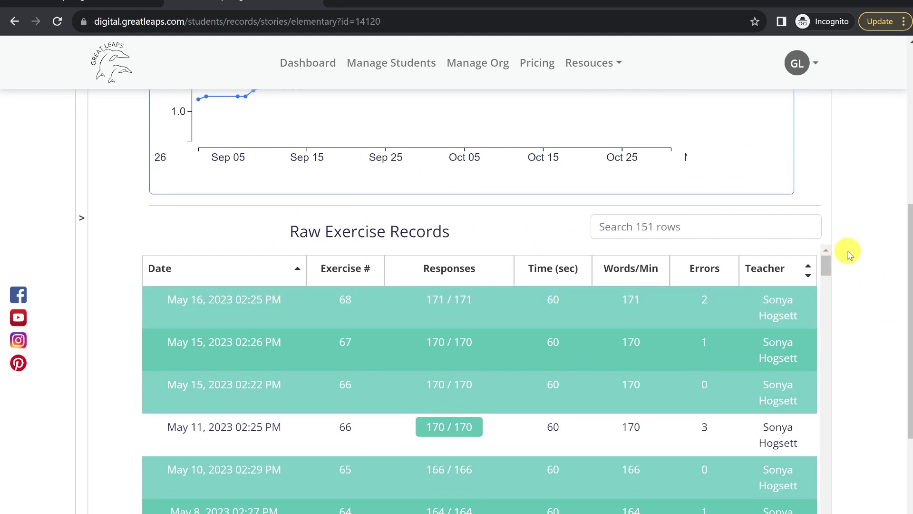
- Scroll back up to the top of the report page
{"action": "scroll", "coordinate": [871, 240], "scroll_direction": "up", "scroll_amount": 5}
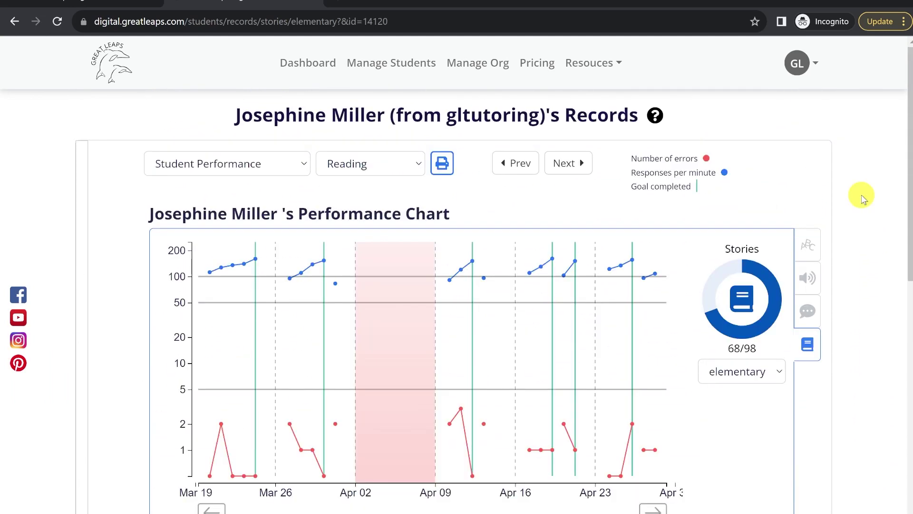